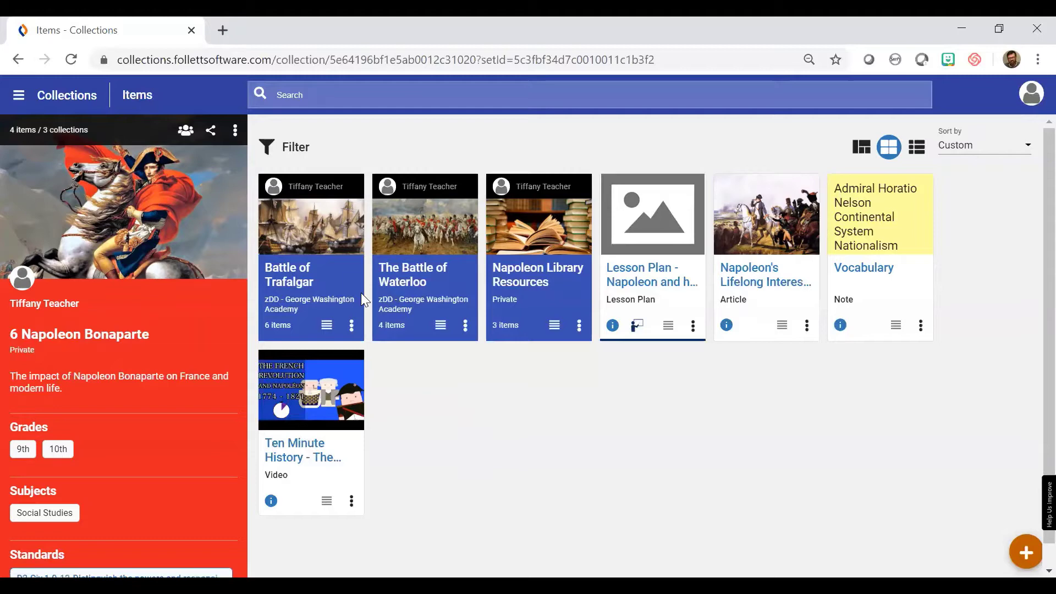
# Step: Open the Battle of Trafalgar sub-collection to list its six items
pyautogui.click(308, 288)
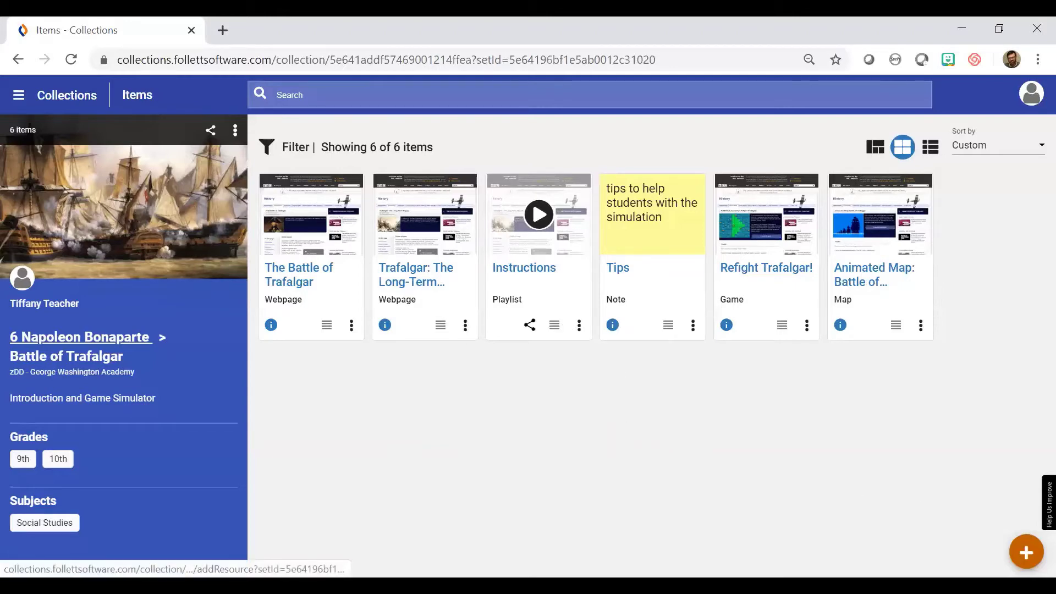
# Step: Add a new empty playlist titled 'Battle Simulation Activity' to this collection
pyautogui.click(1026, 552)
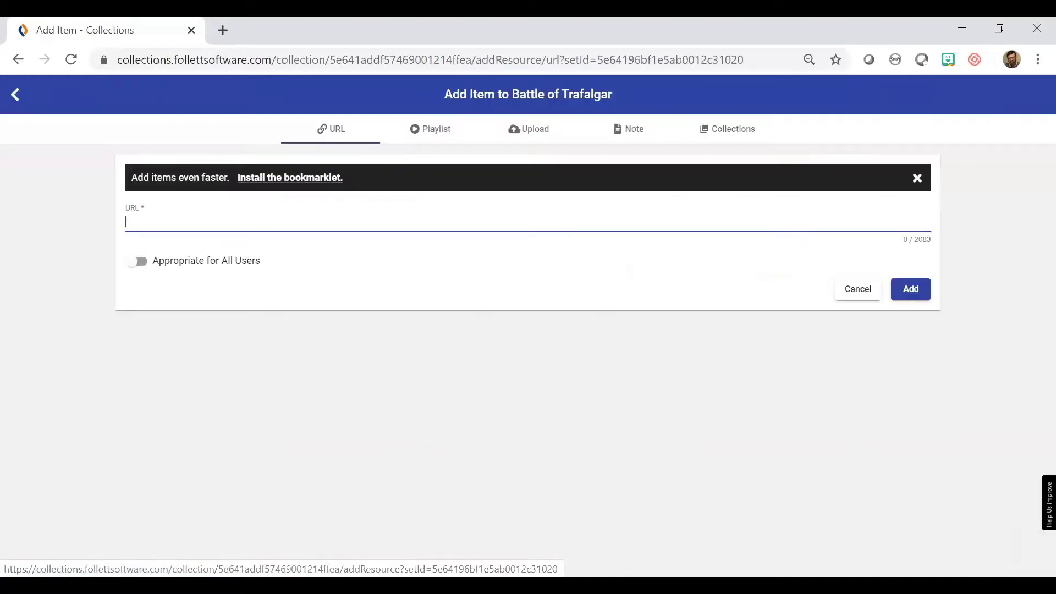
pyautogui.click(438, 135)
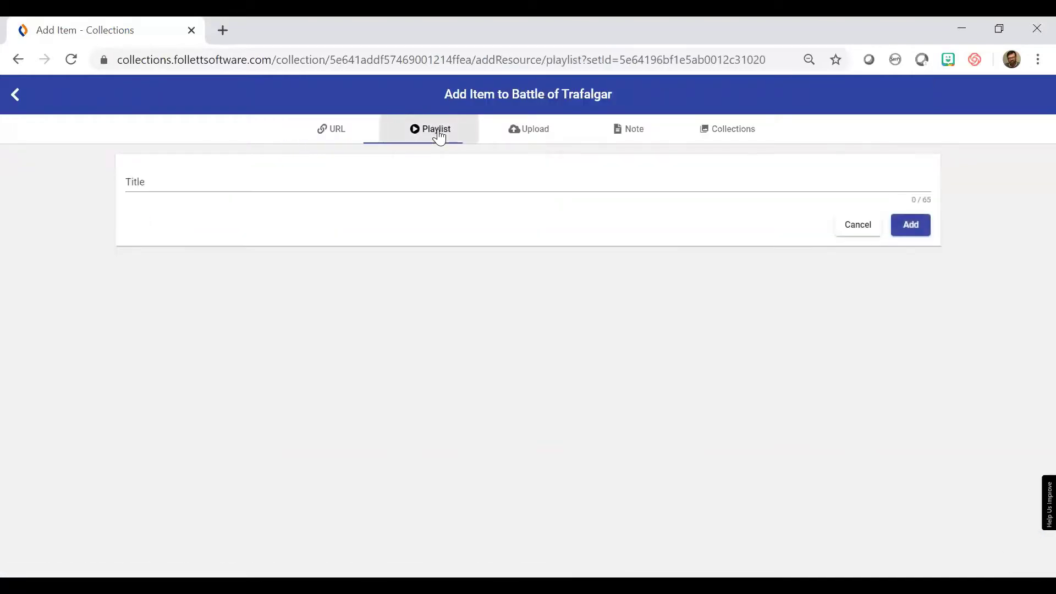
pyautogui.click(295, 180)
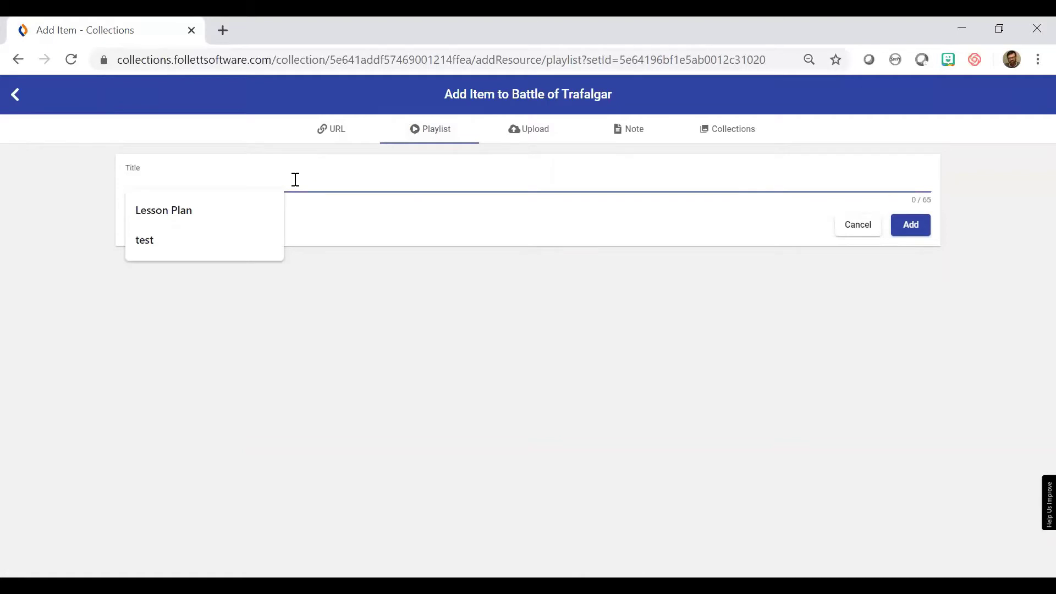
pyautogui.write('Battle Simulation Activity')
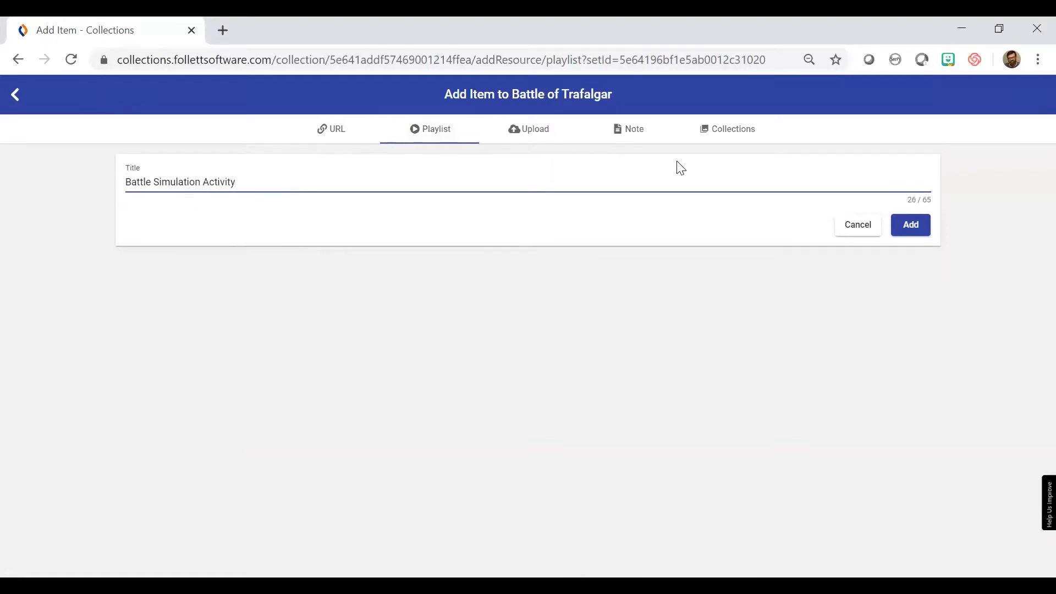
pyautogui.click(914, 232)
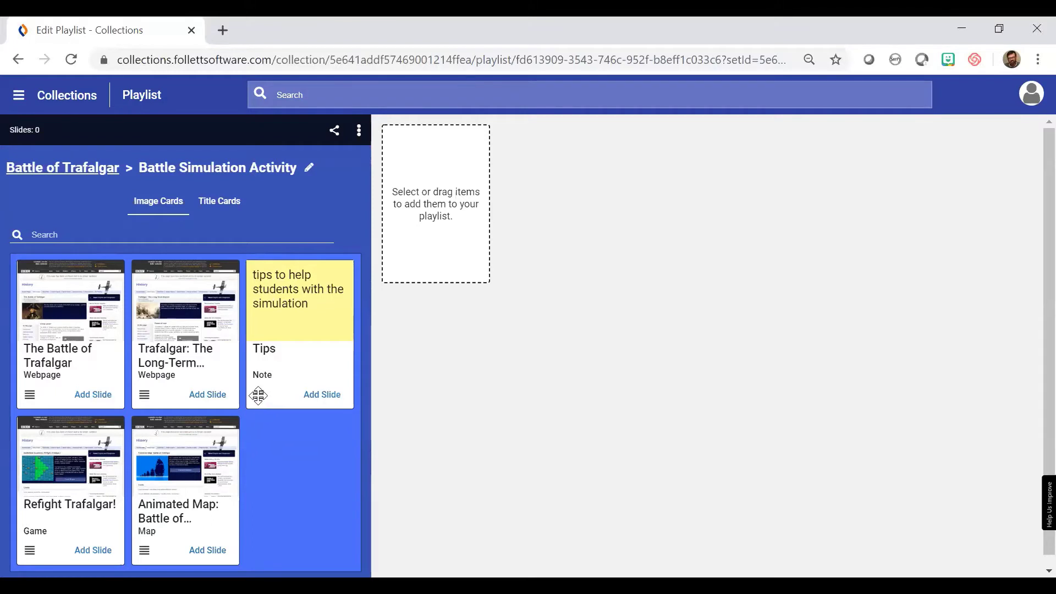
# Step: Add Tips, Refight Trafalgar!, Animated Map and both Trafalgar webpages as playlist slides
pyautogui.moveTo(258, 395); pyautogui.dragTo(401, 218)
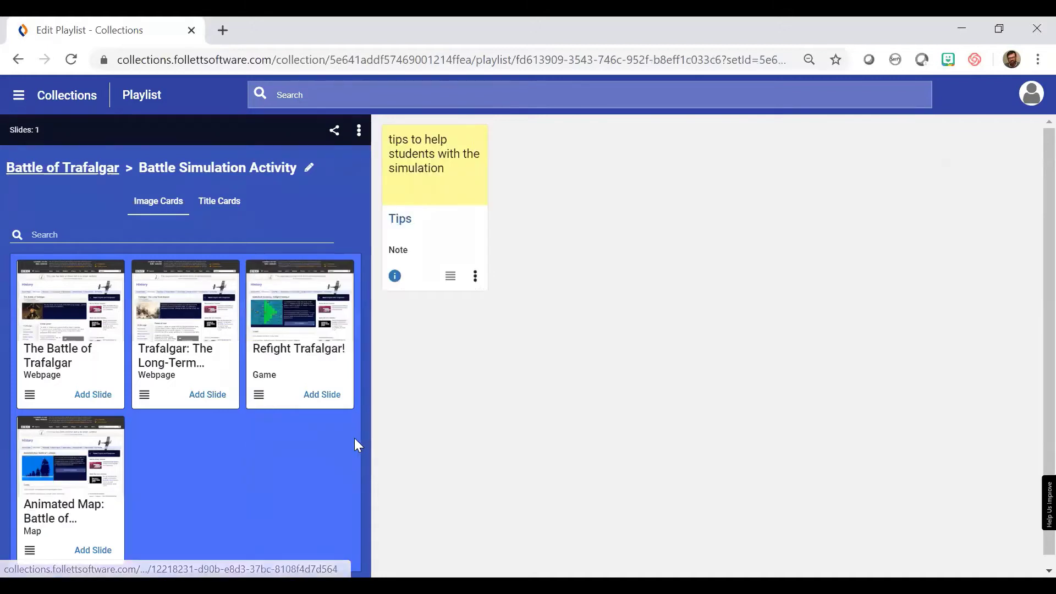
pyautogui.click(315, 400)
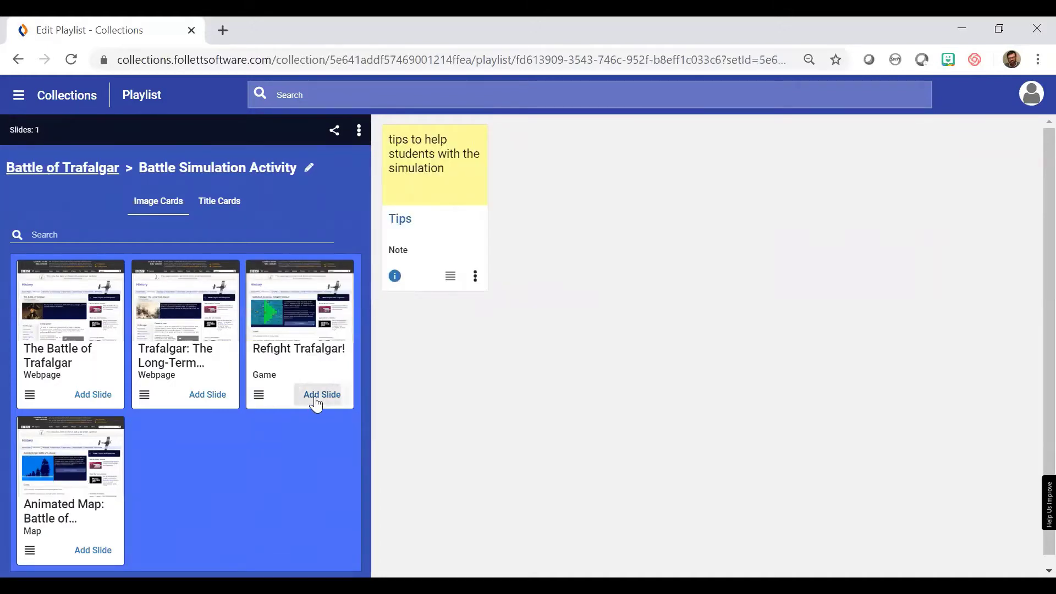
pyautogui.click(315, 397)
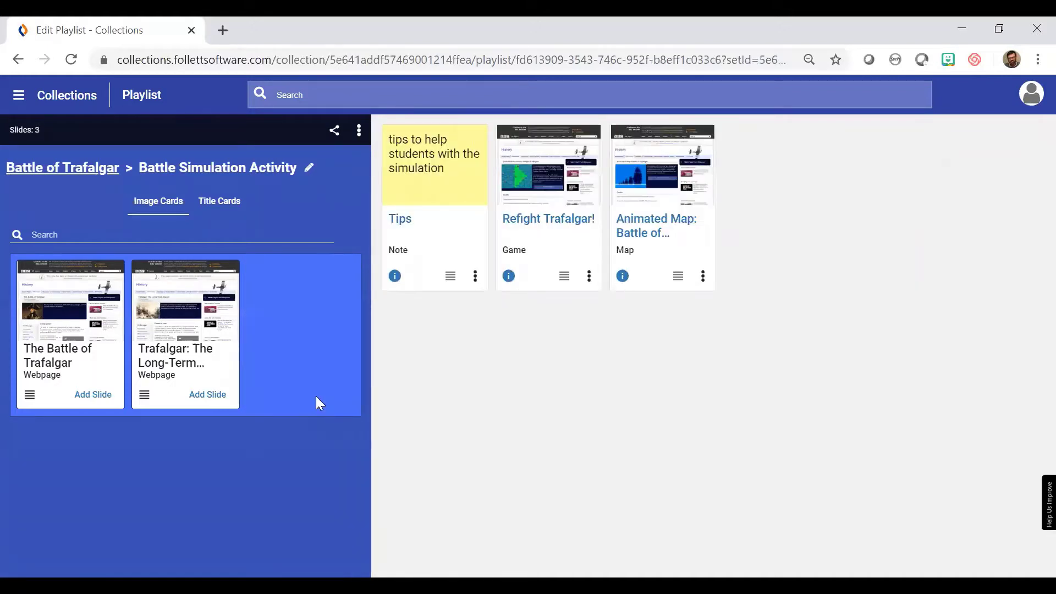
pyautogui.click(202, 398)
pyautogui.click(95, 395)
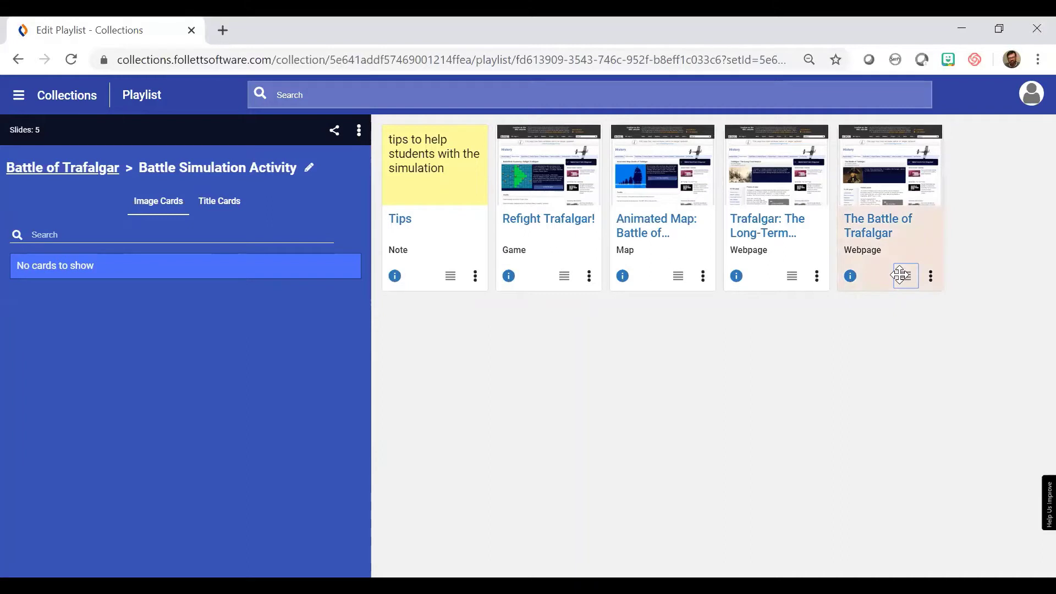
# Step: Put The Battle of Trafalgar and Animated Map first, then hide Tips and Long-Term Impact
pyautogui.moveTo(900, 275); pyautogui.dragTo(434, 235)
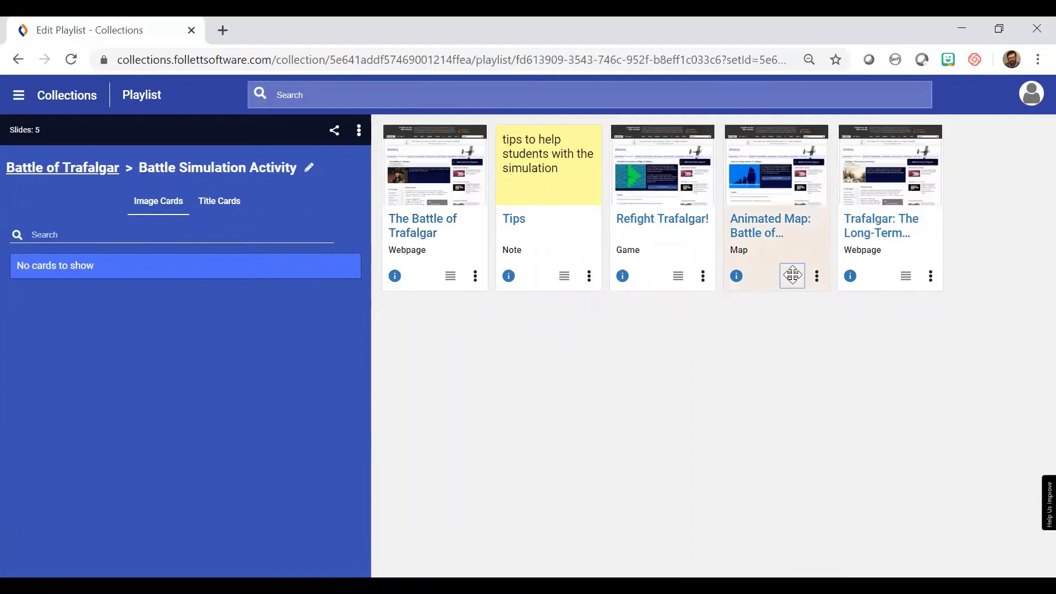
pyautogui.moveTo(790, 275); pyautogui.dragTo(533, 236)
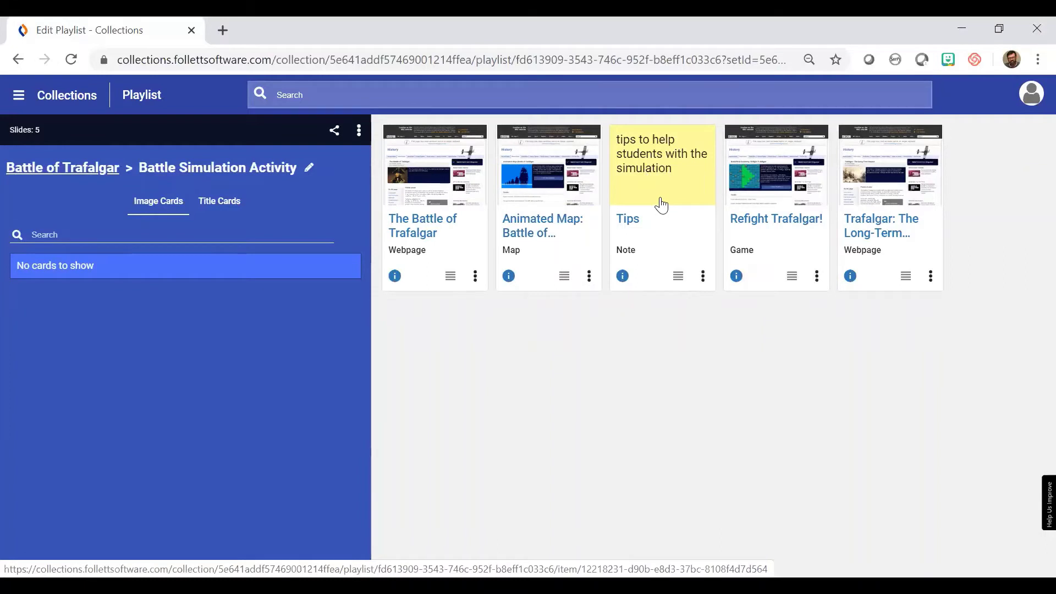
pyautogui.click(703, 277)
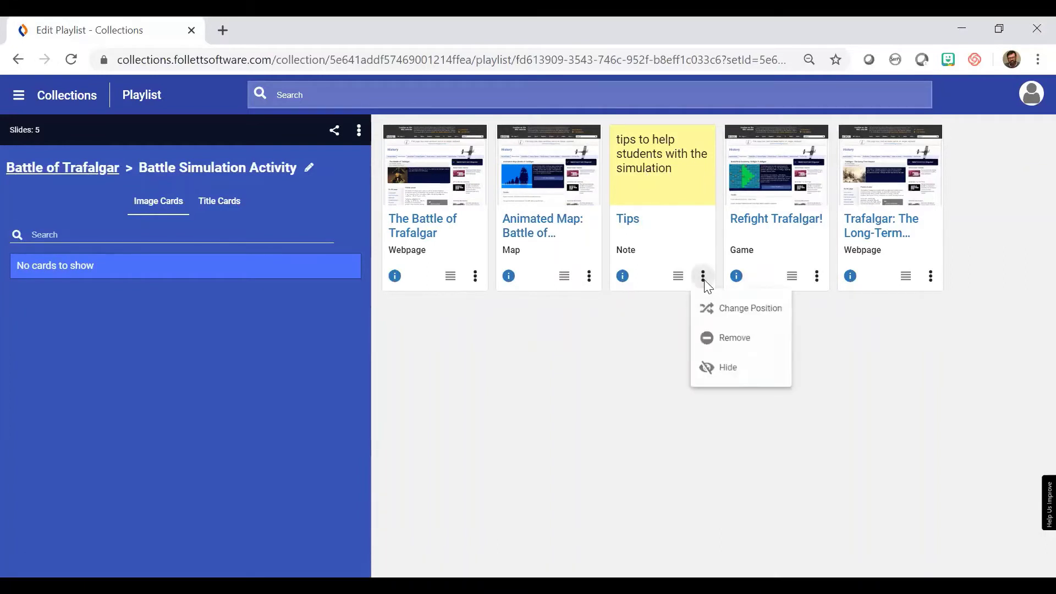
pyautogui.click(726, 372)
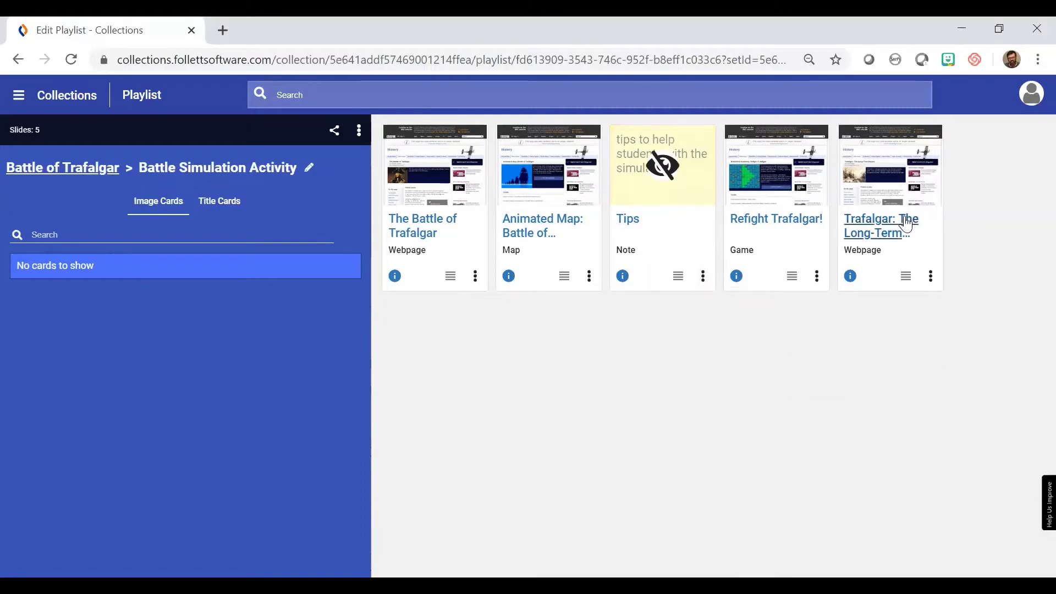
pyautogui.click(931, 278)
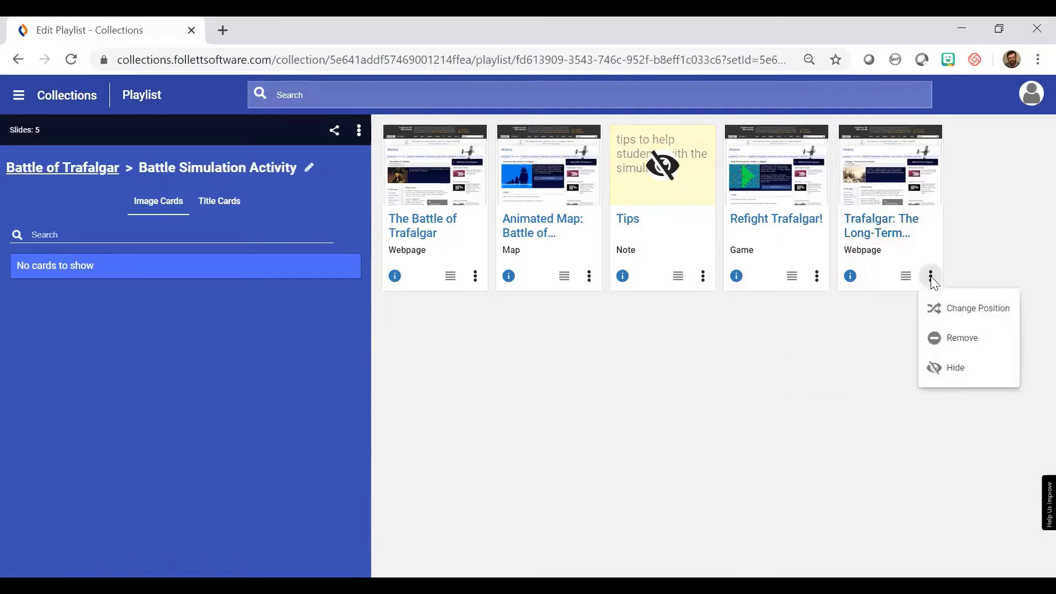
pyautogui.click(950, 374)
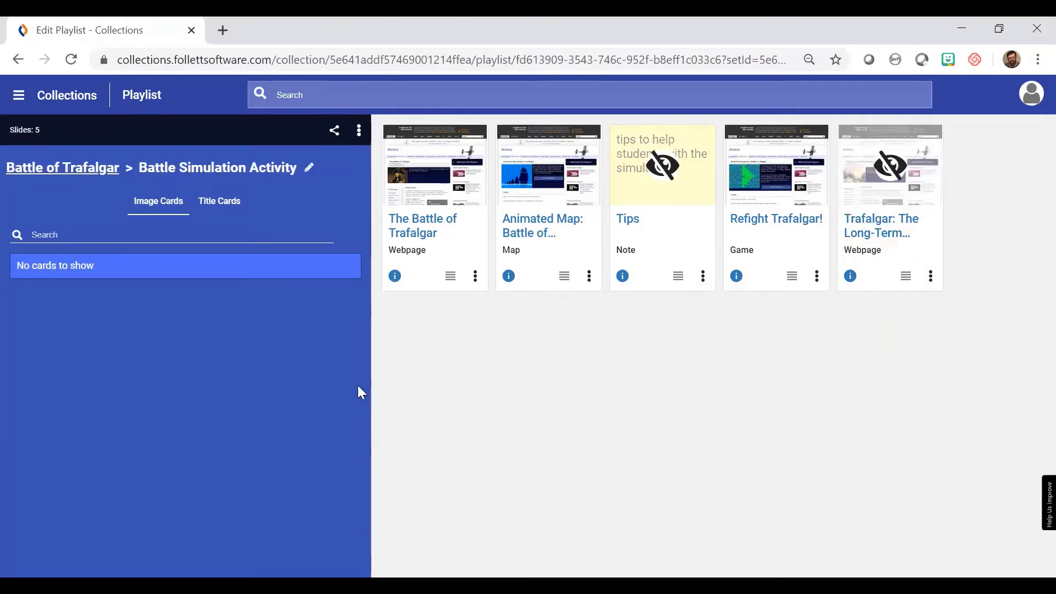
pyautogui.click(359, 131)
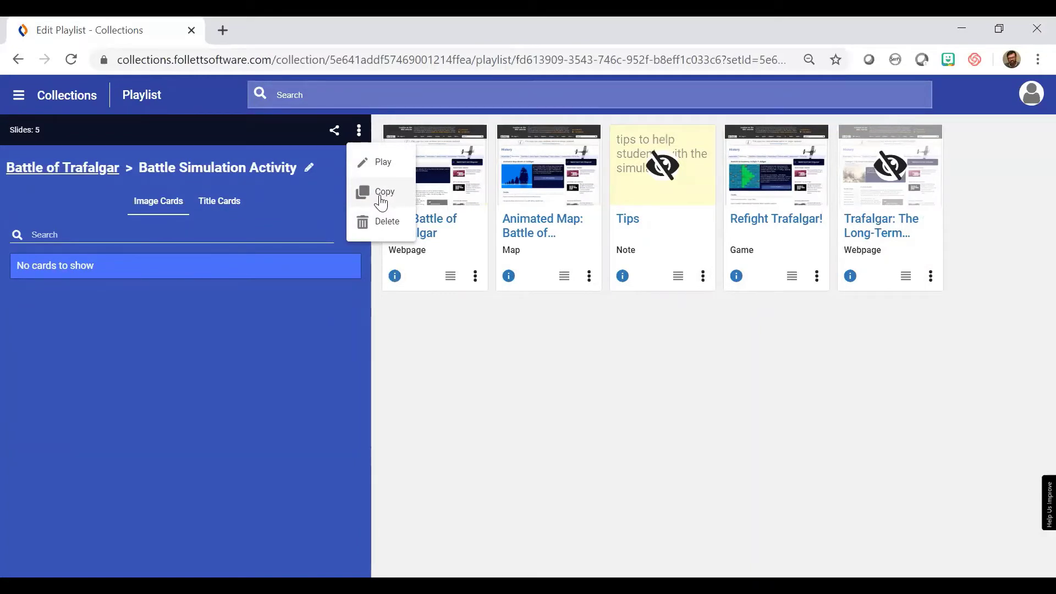
# Step: Play the playlist, showing 3 visible slides starting with The Battle of Trafalgar
pyautogui.click(382, 163)
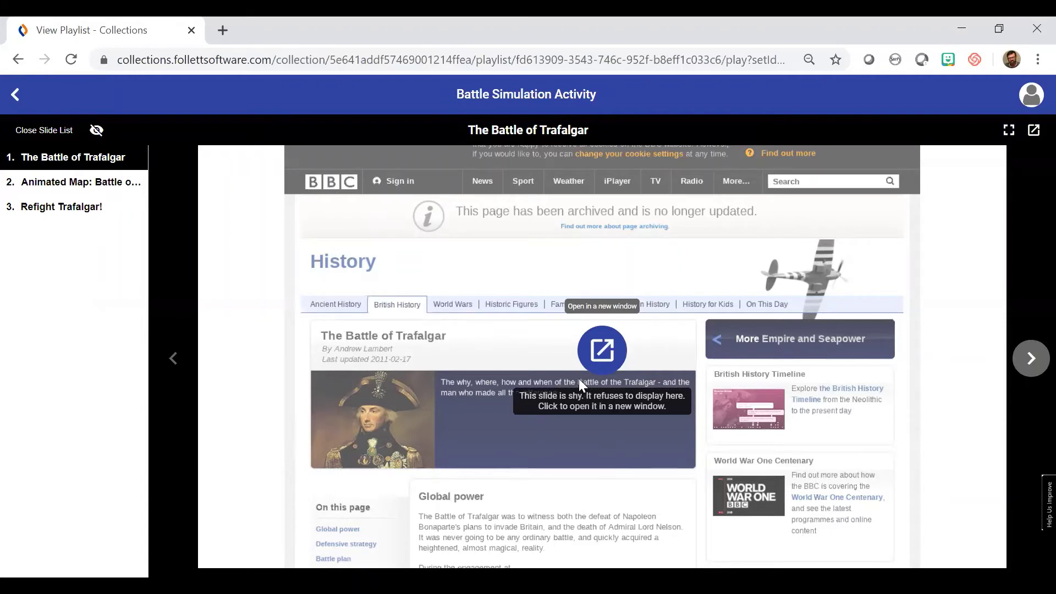
# Step: Open the BBC Battle of Trafalgar article in a new tab, scroll it, then return to the playlist
pyautogui.click(607, 353)
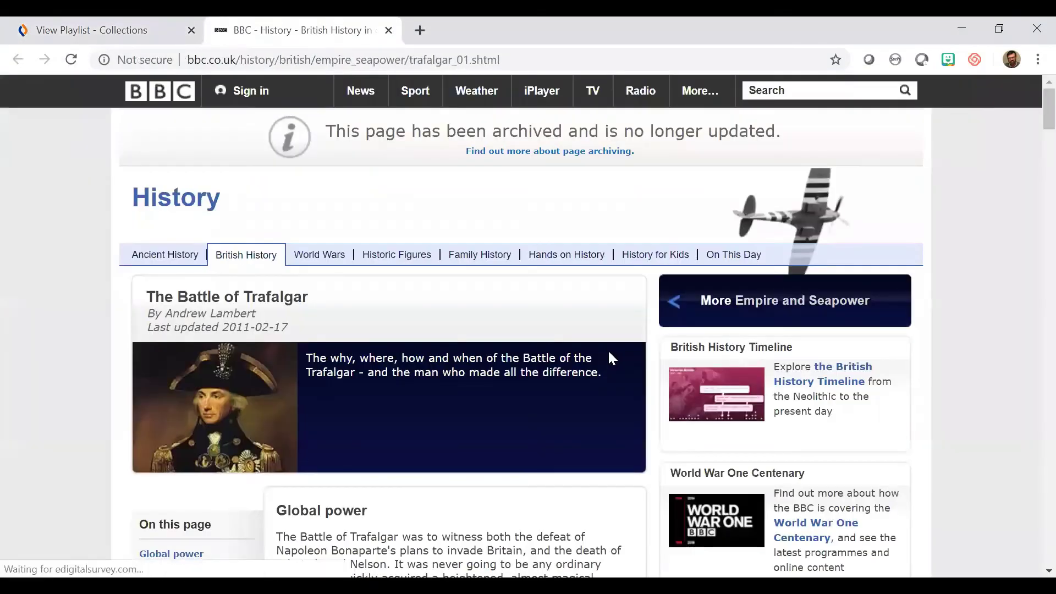
pyautogui.scroll(-14, 452, 304)
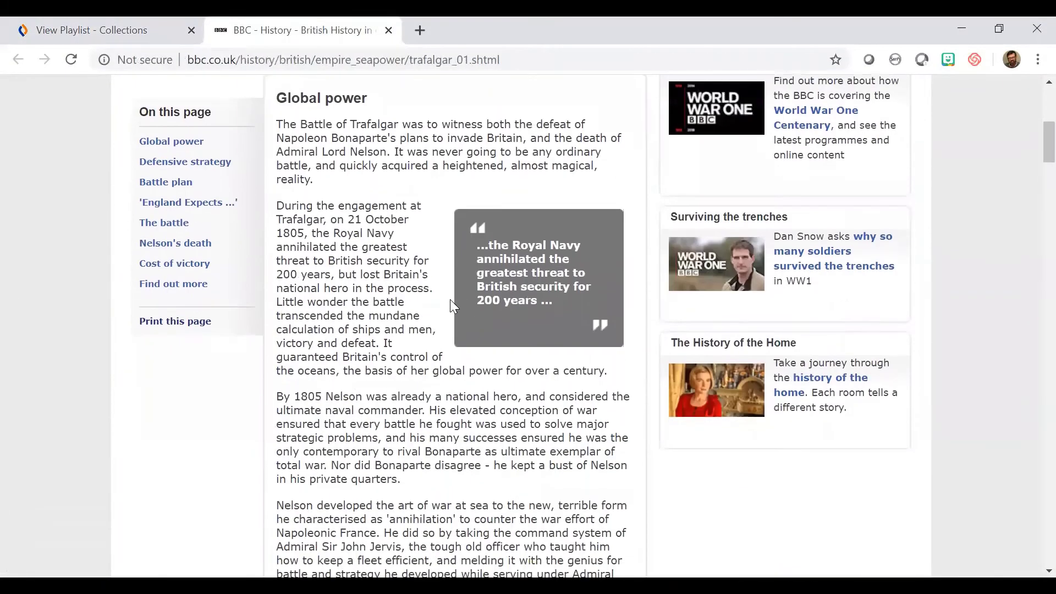
pyautogui.scroll(-5, 452, 307)
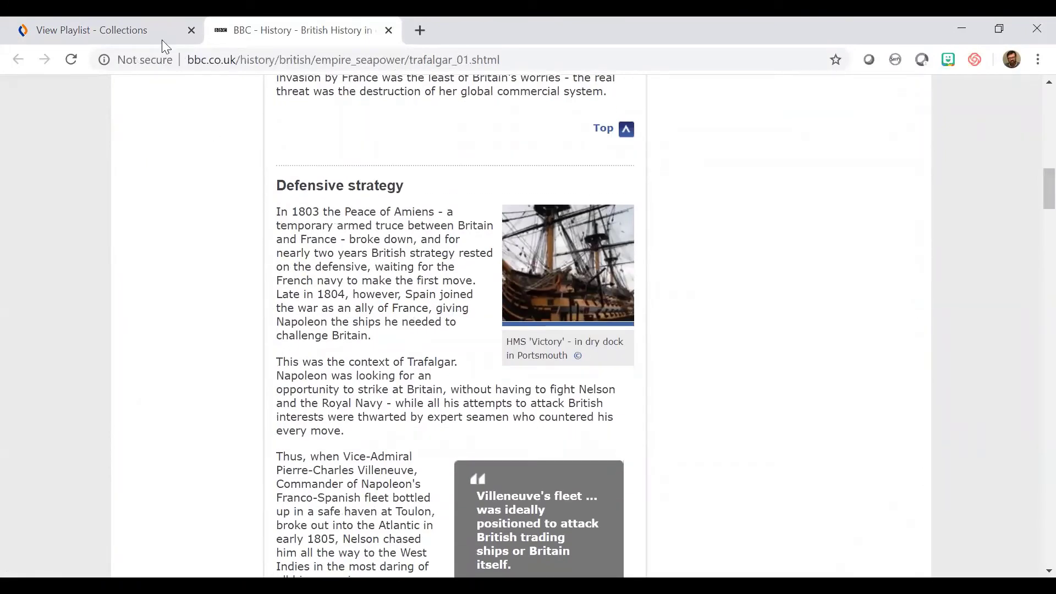
pyautogui.click(103, 31)
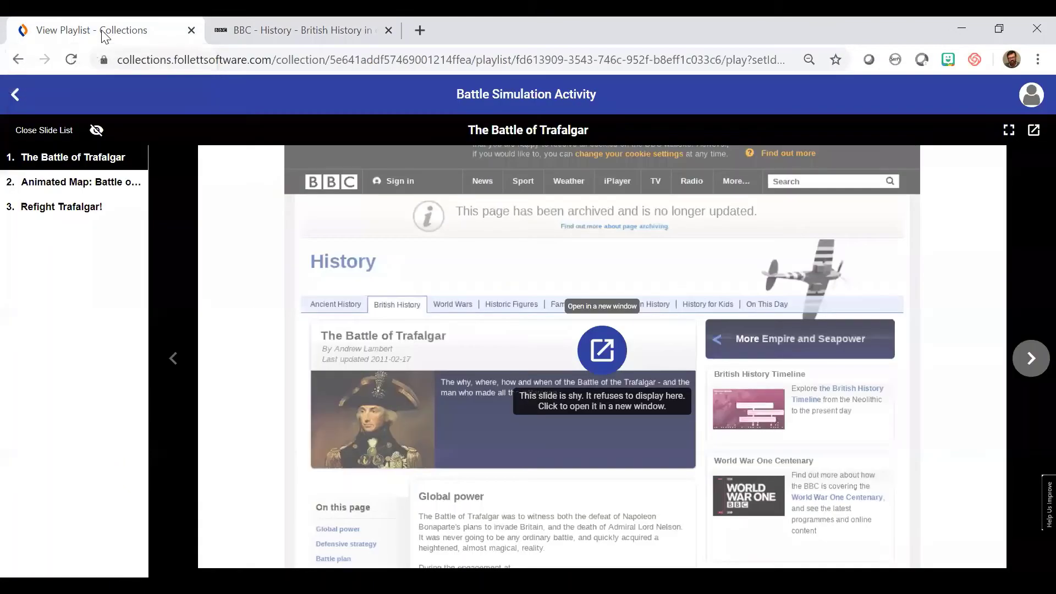
# Step: Step past Animated Map to Refight Trafalgar! and include hidden slides in the slide list
pyautogui.click(1032, 363)
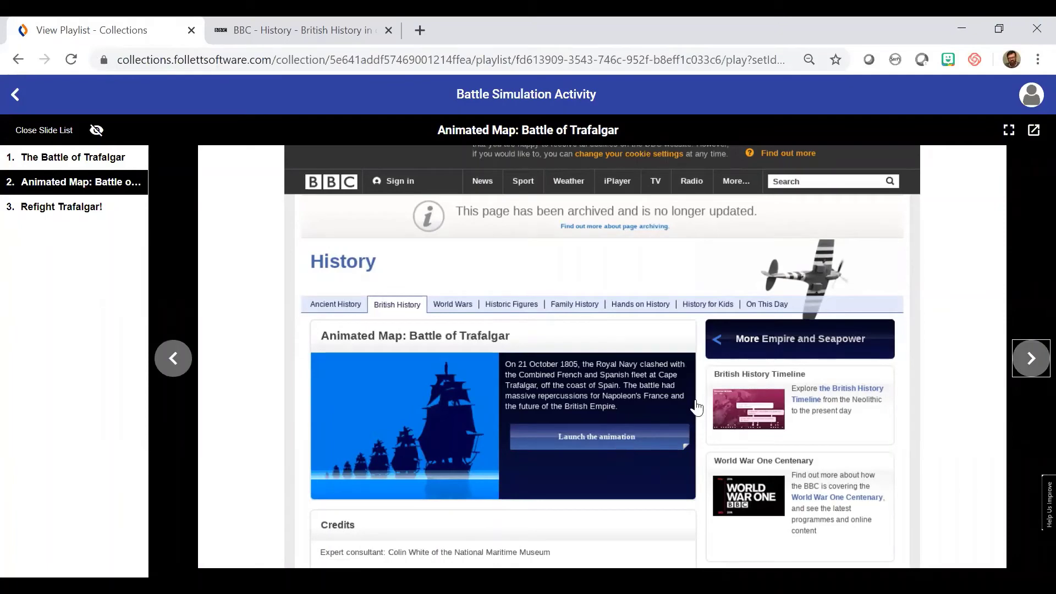
pyautogui.click(1031, 360)
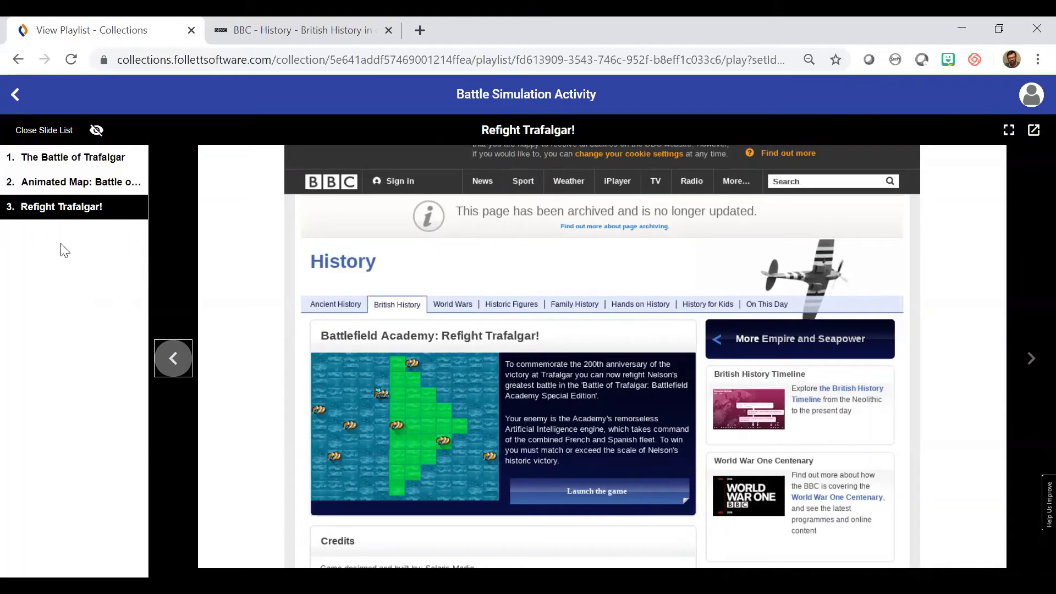
pyautogui.click(97, 131)
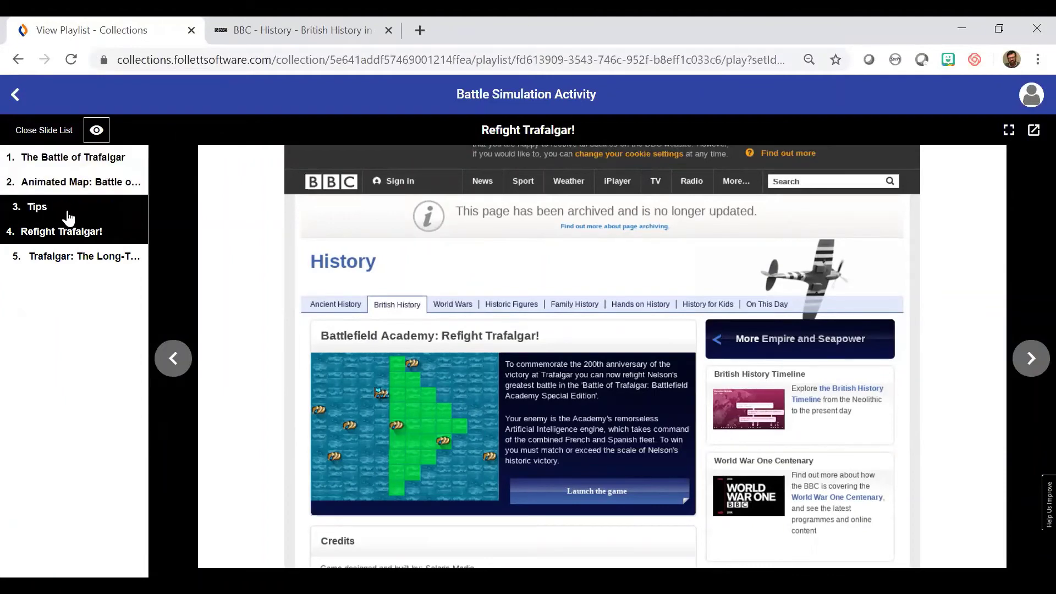
# Step: View slide 3 Tips and slide 5 Long-Term Impact, then exclude hidden slides again
pyautogui.click(36, 213)
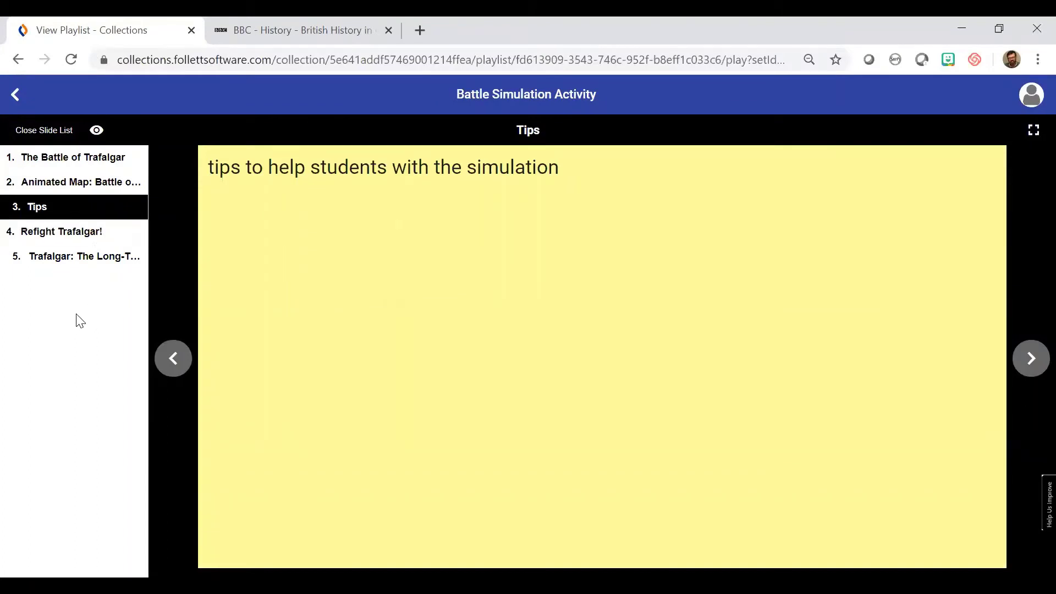
pyautogui.click(70, 263)
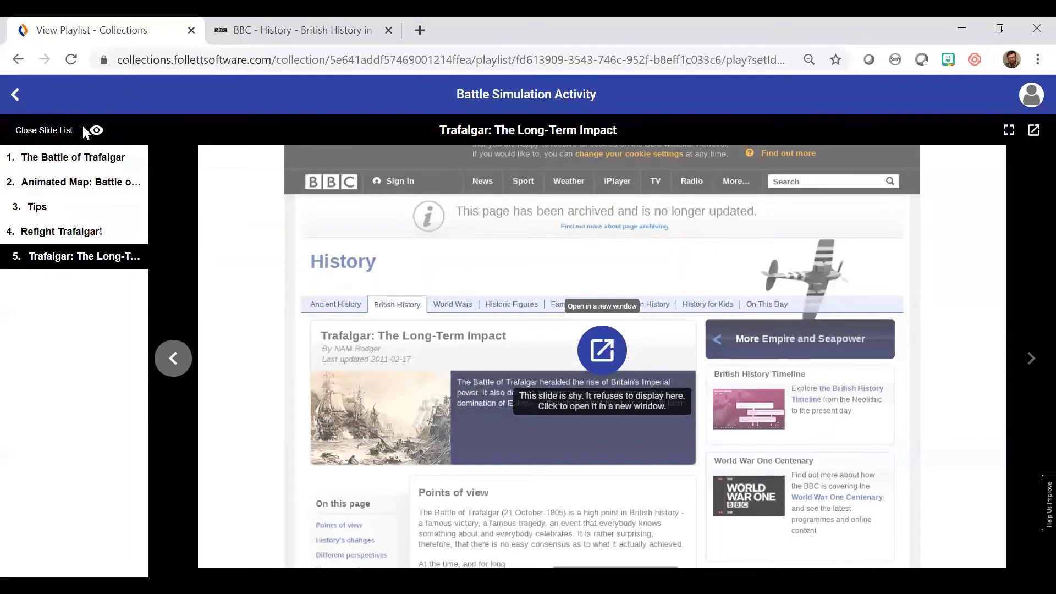
pyautogui.click(96, 132)
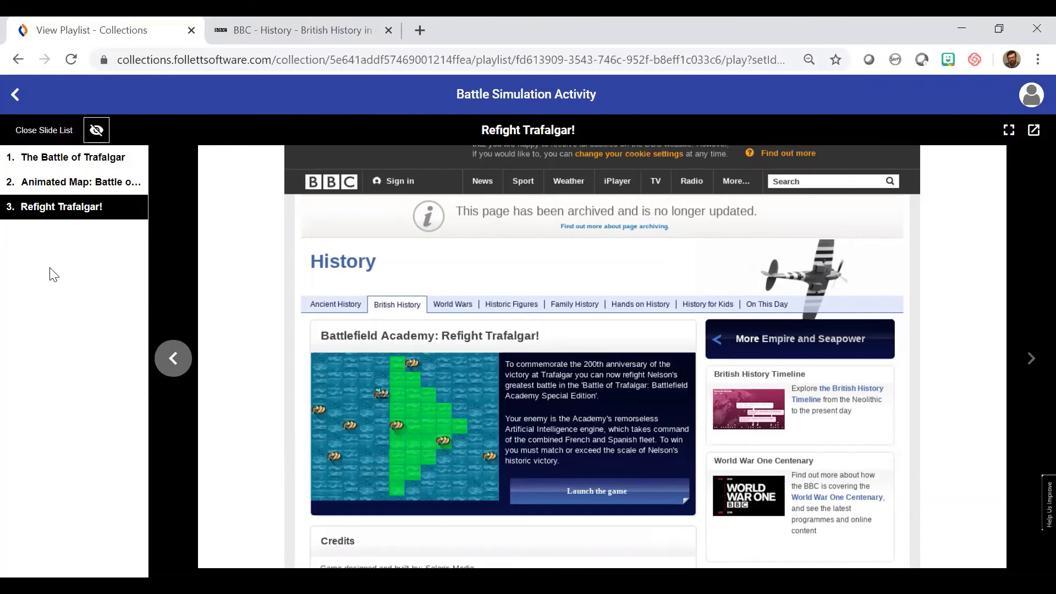
# Step: Close the playlist viewer to see the collection's 7 items, including the new playlist
pyautogui.click(15, 98)
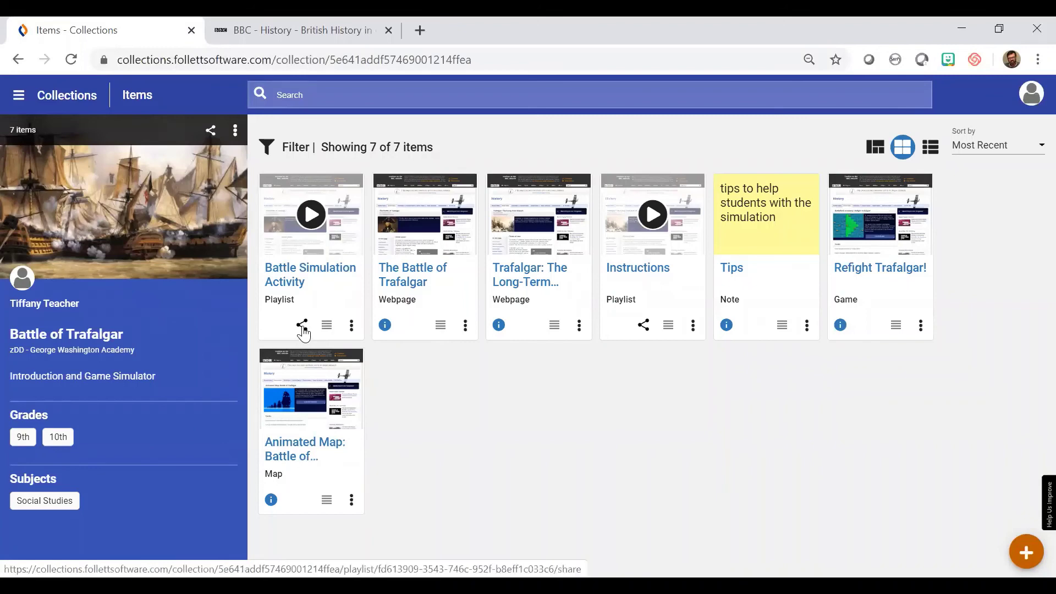
# Step: Copy the view-only share link for Battle Simulation Activity, then return to the collection
pyautogui.click(302, 326)
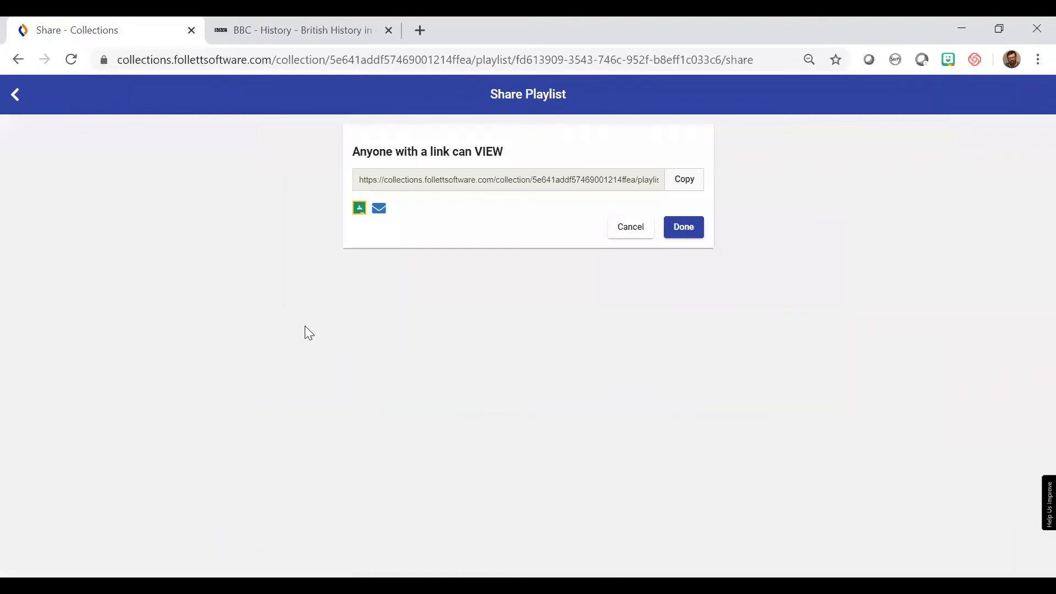
pyautogui.click(685, 182)
pyautogui.click(17, 101)
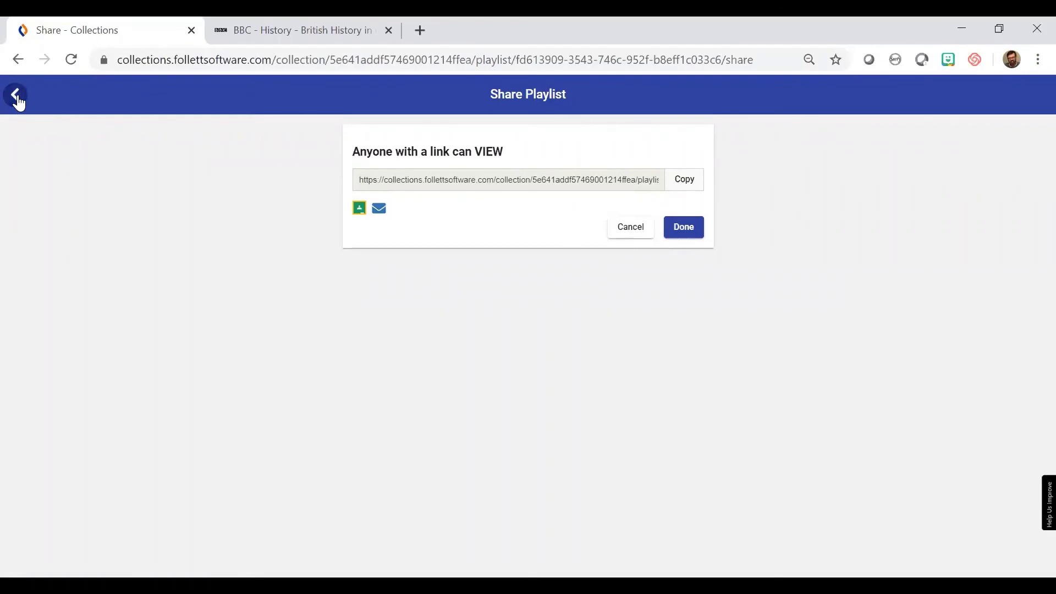